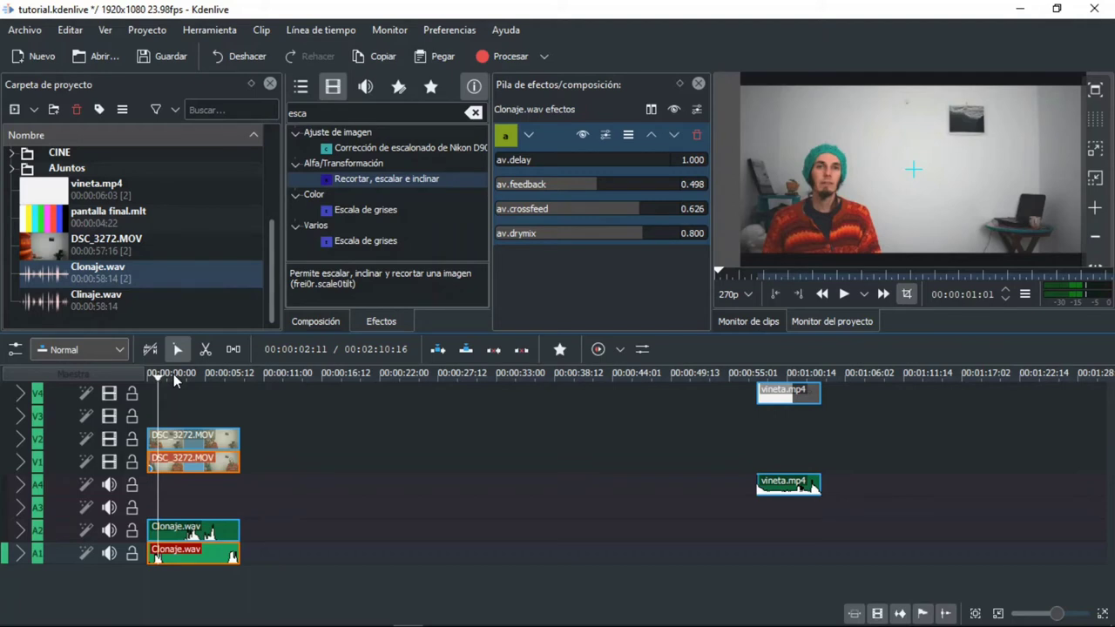
- Hide video track V2 and play the V1 clip on its own, muting audio track A2 briefly
left_click_drag(173, 374, 161, 378)
key("space")
left_click(190, 466)
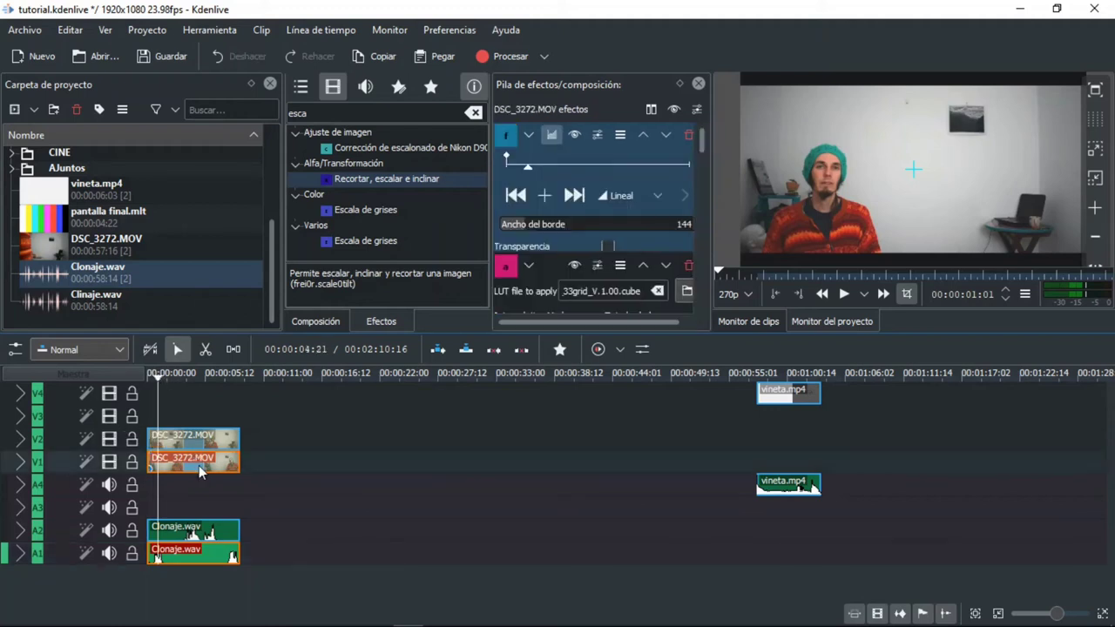
left_click_drag(192, 467, 144, 446)
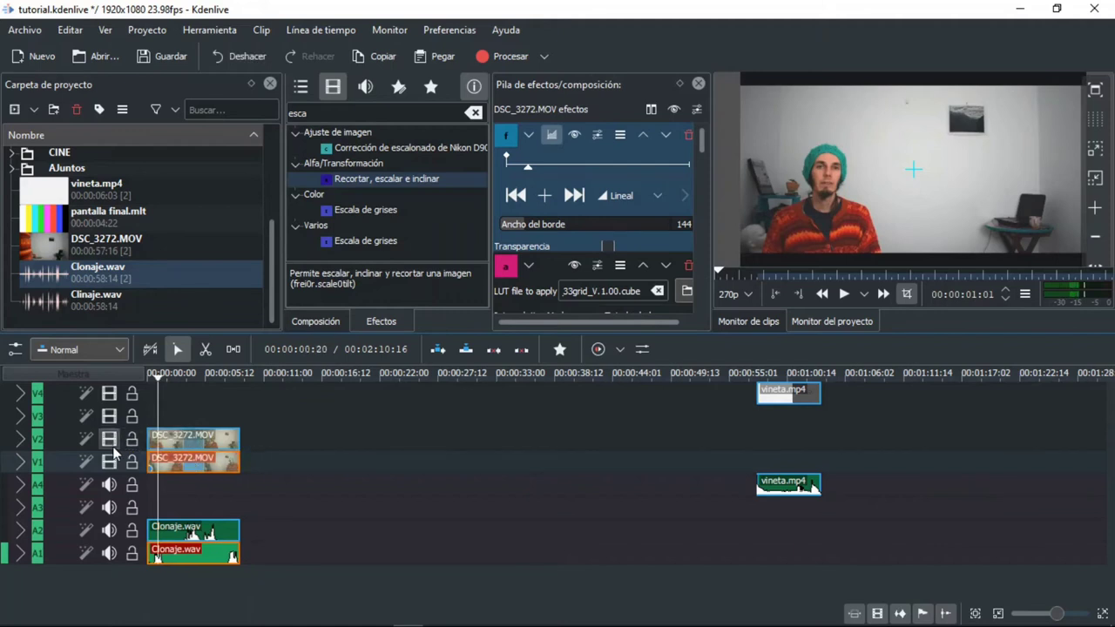
left_click(109, 440)
key("space")
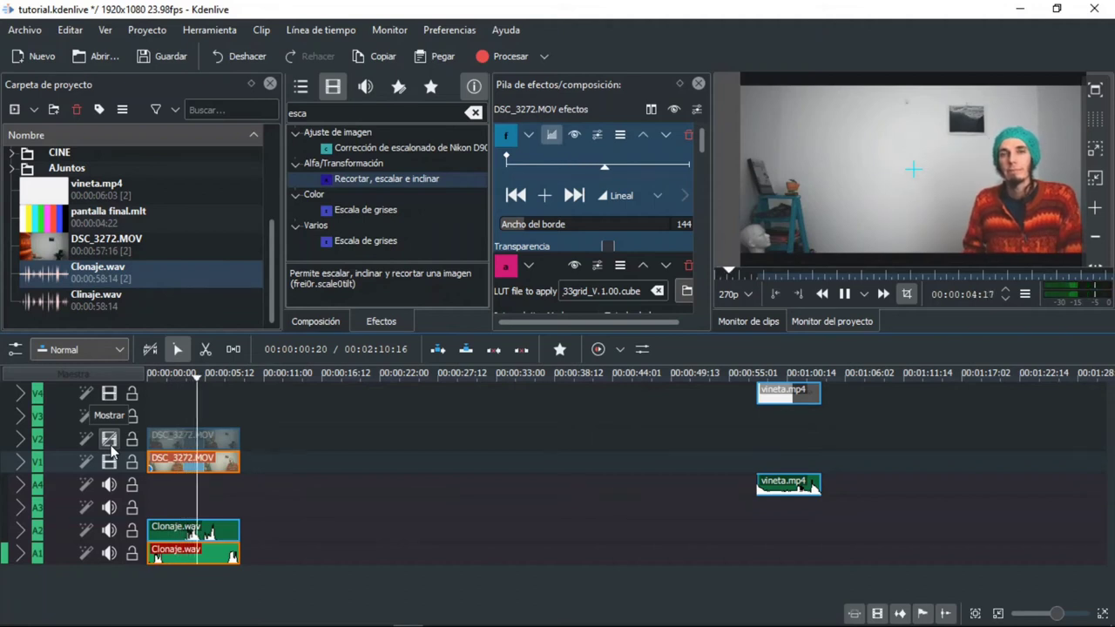
left_click(110, 531)
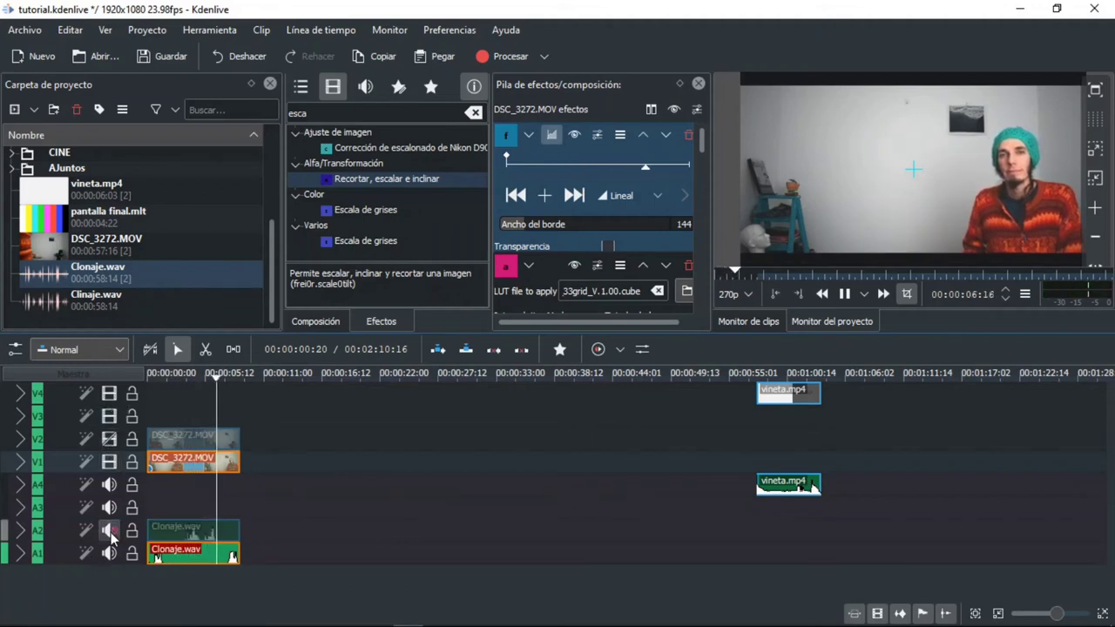
left_click(110, 532)
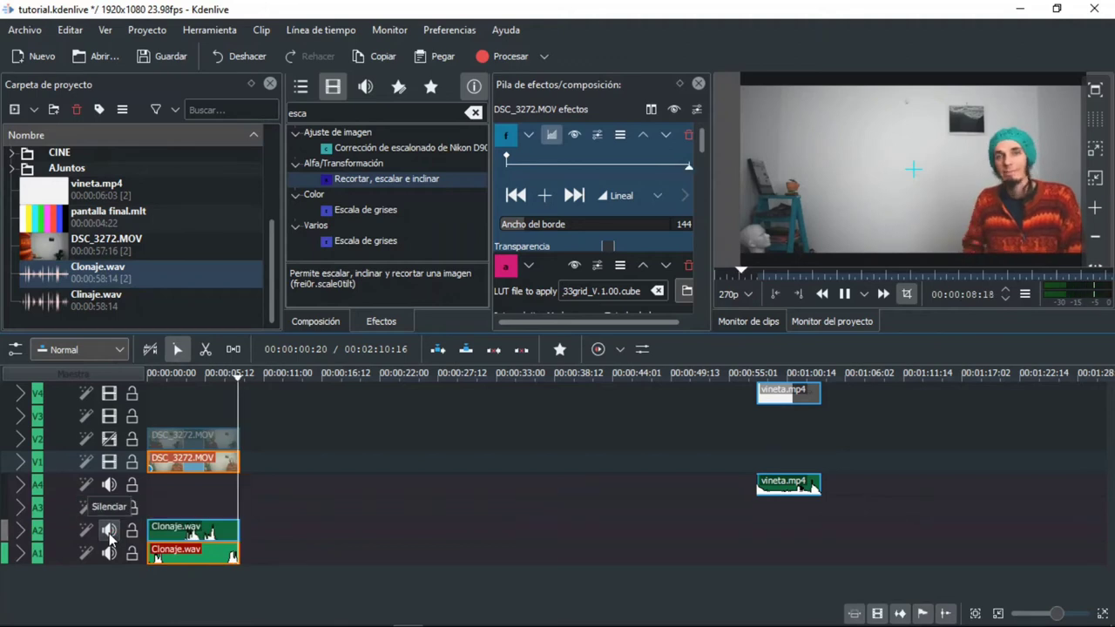
key("space")
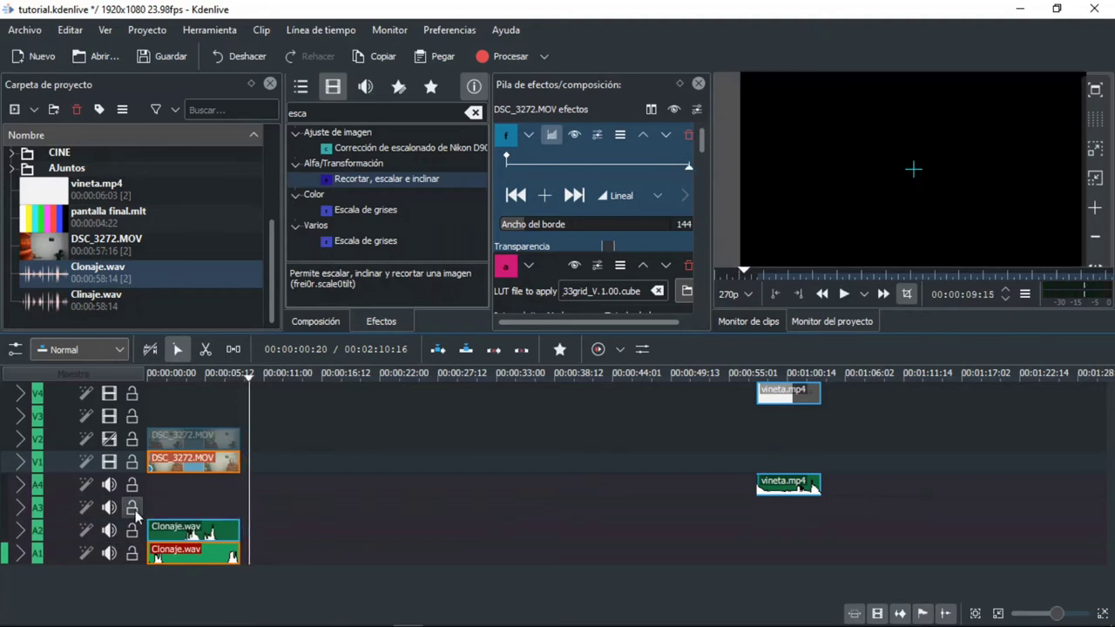
- Show track V2, hide V1, mute audio track A1, and play the V2 clip from the start
left_click(108, 439)
left_click(108, 462)
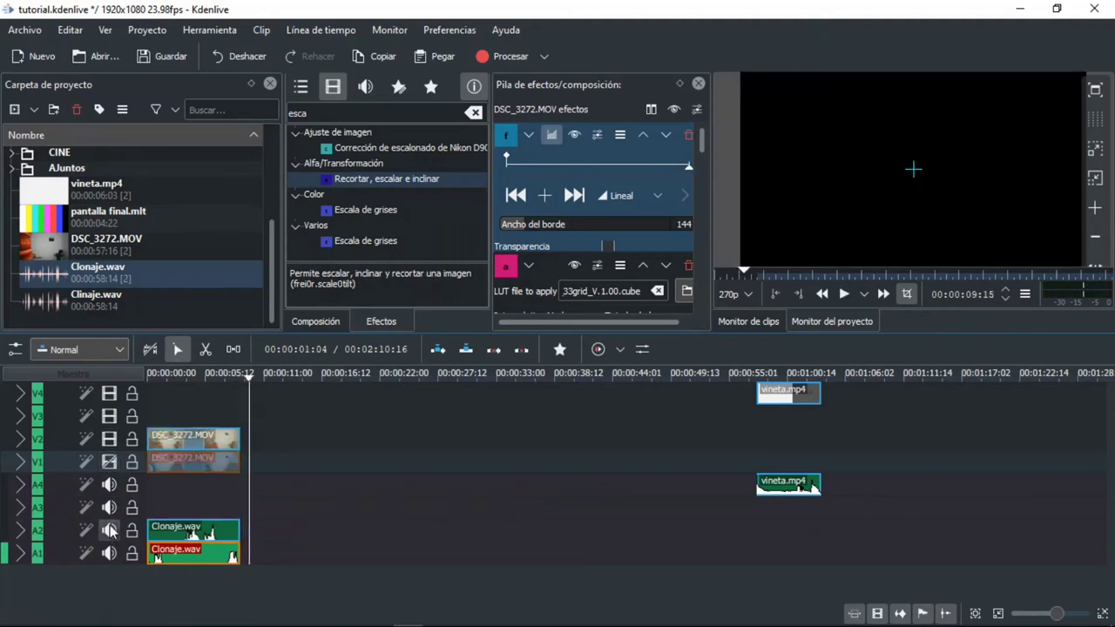
left_click(111, 554)
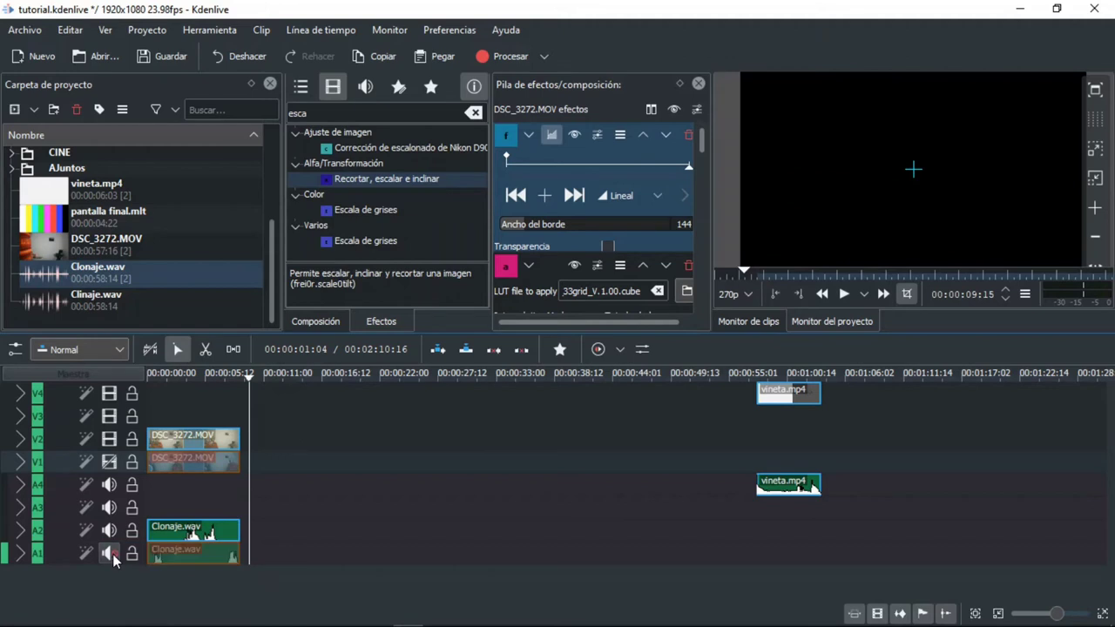
left_click(149, 385)
key("space")
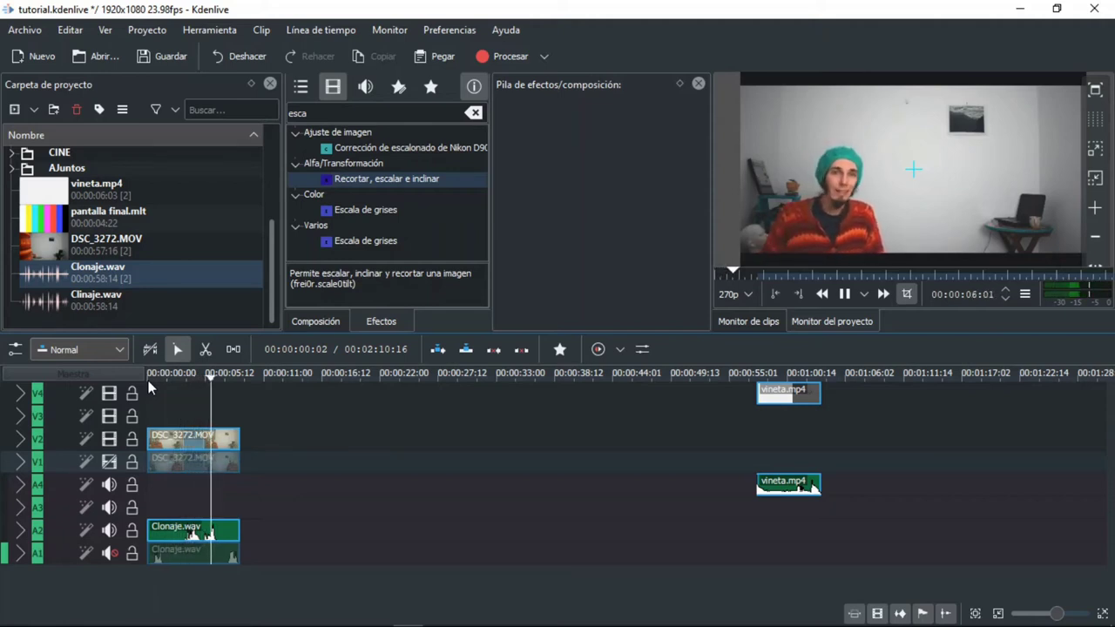
key("space")
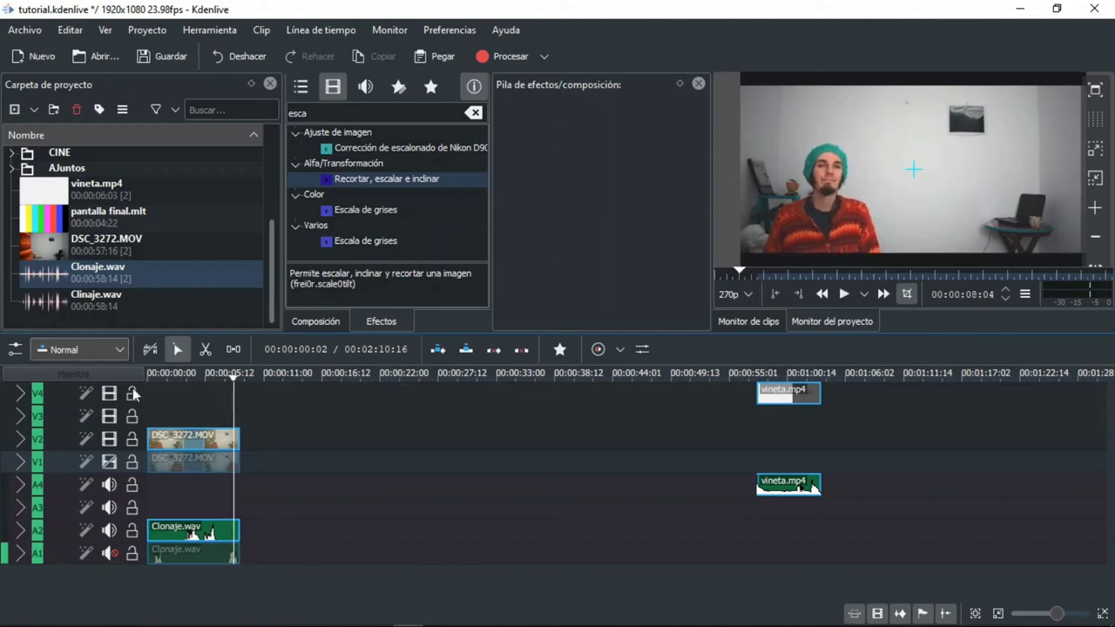
- Show track V1 and unmute audio track A1 again, returning the playhead to the start of the timeline
left_click(105, 463)
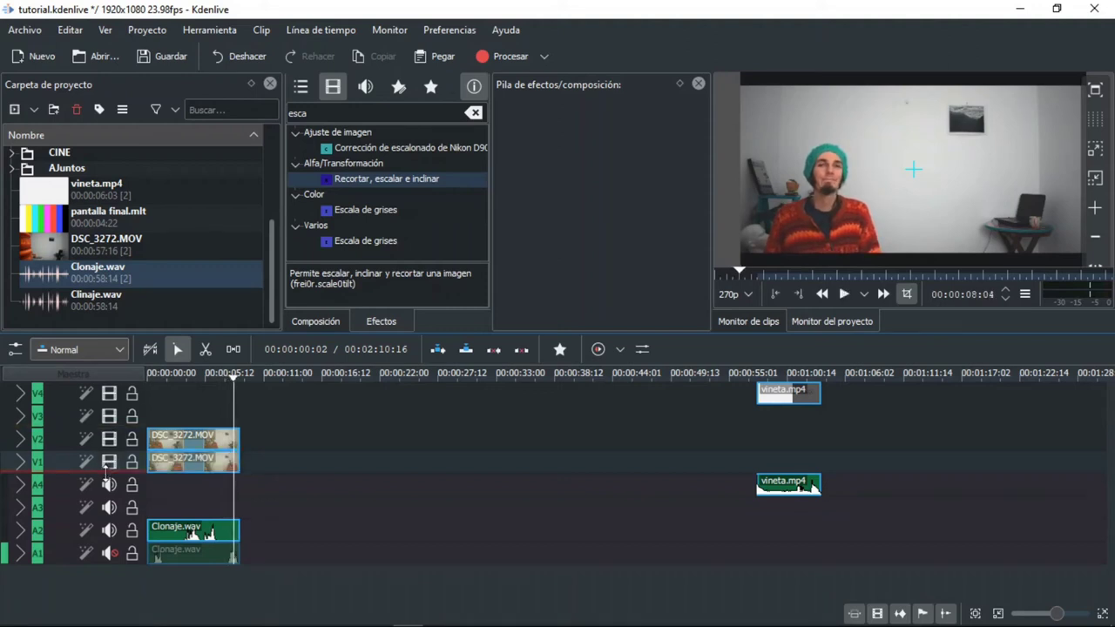
left_click(109, 553)
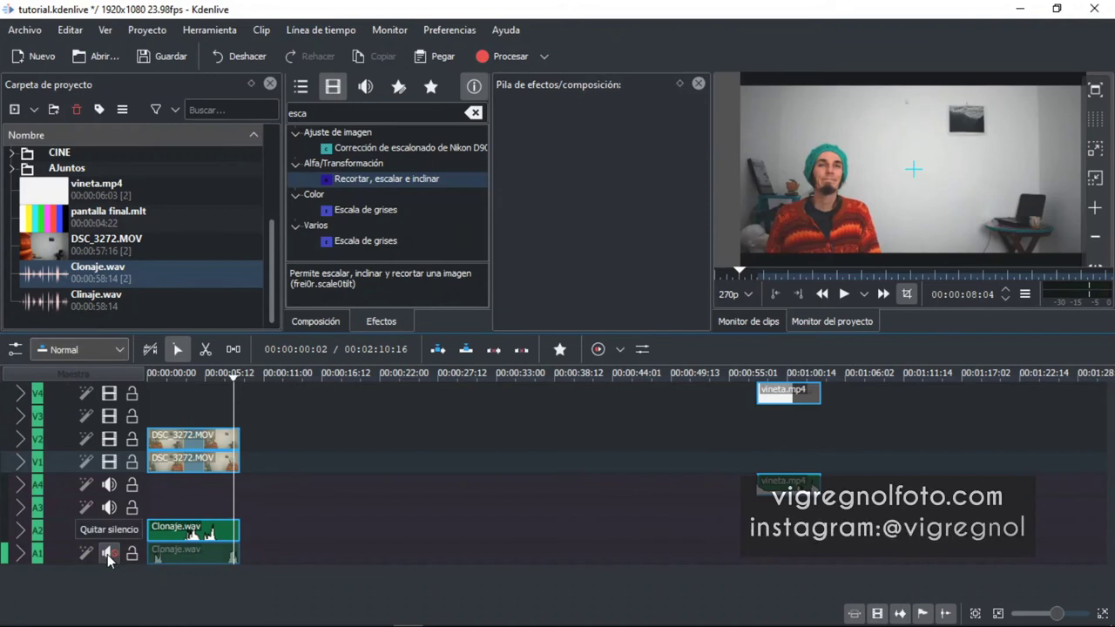
left_click(107, 554)
left_click(149, 374)
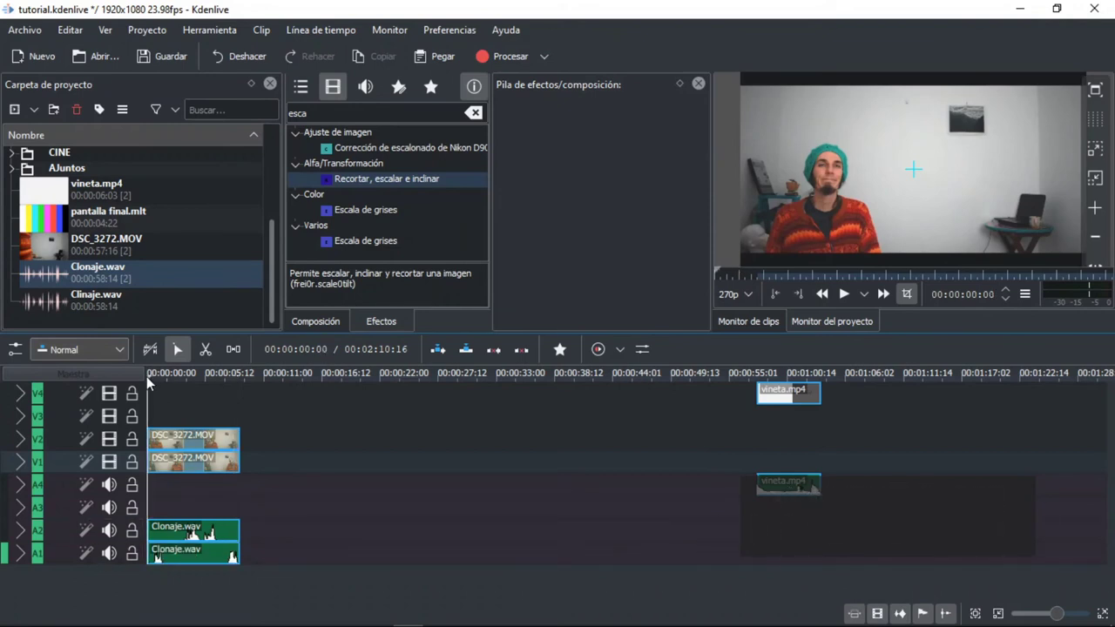
left_click(150, 379)
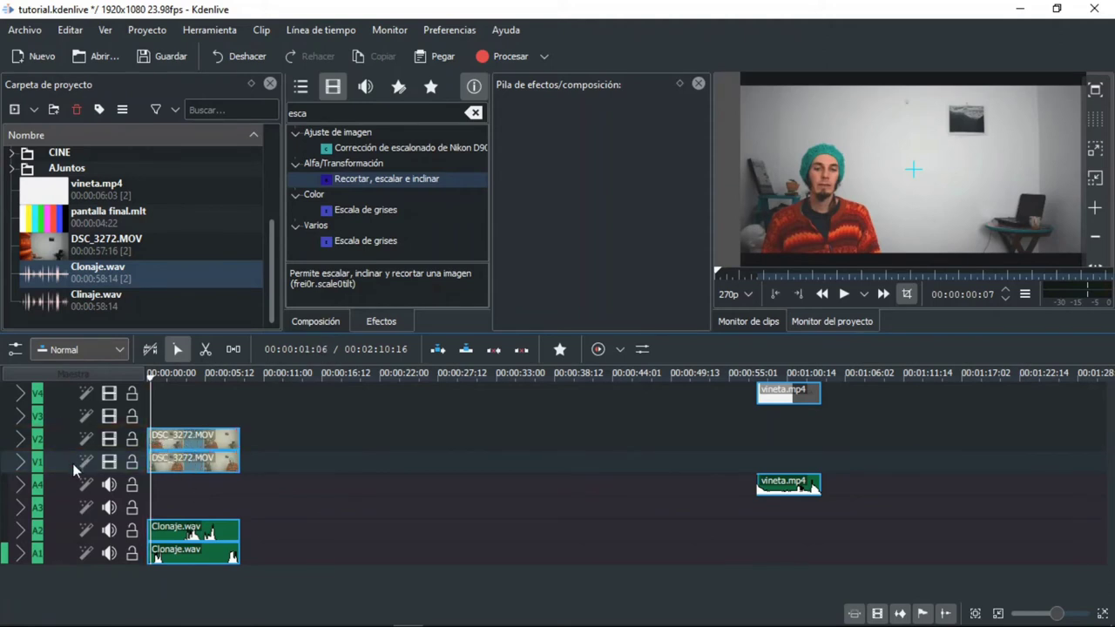
- Find the Máscara alfa rectangular effect and apply it to the DSC_3272.MOV clip on track V2
left_click(178, 447)
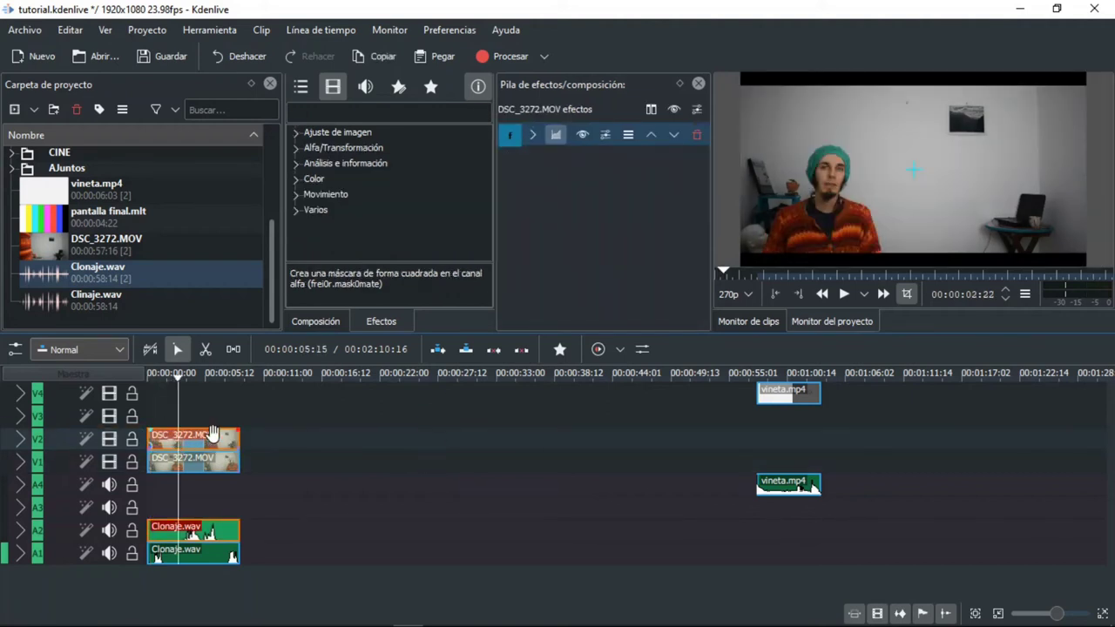
left_click(393, 109)
type("mas")
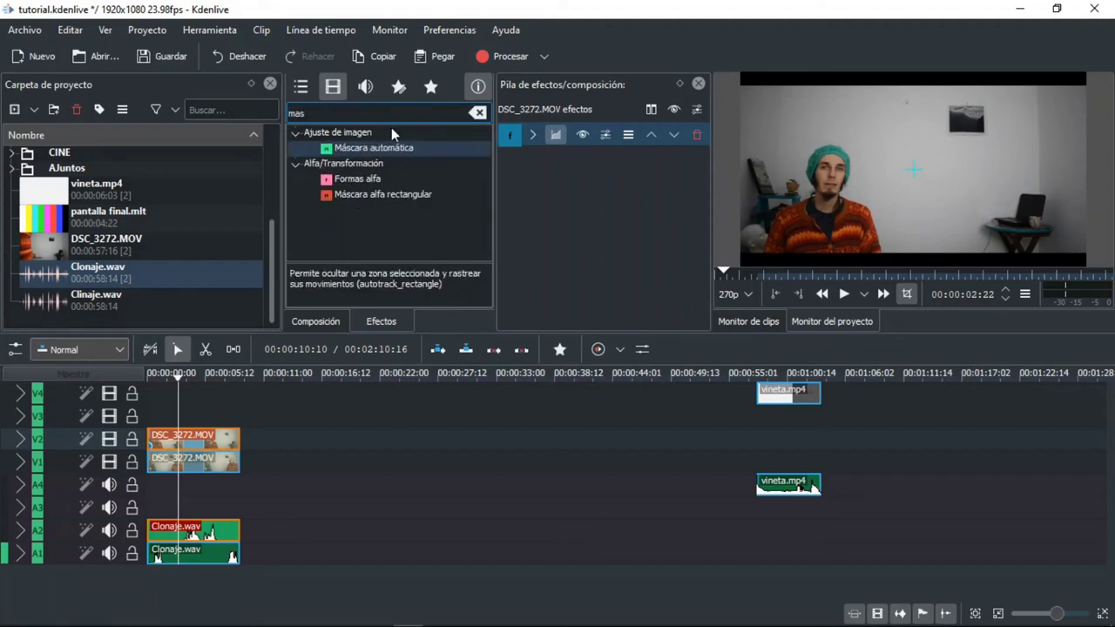
left_click(393, 198)
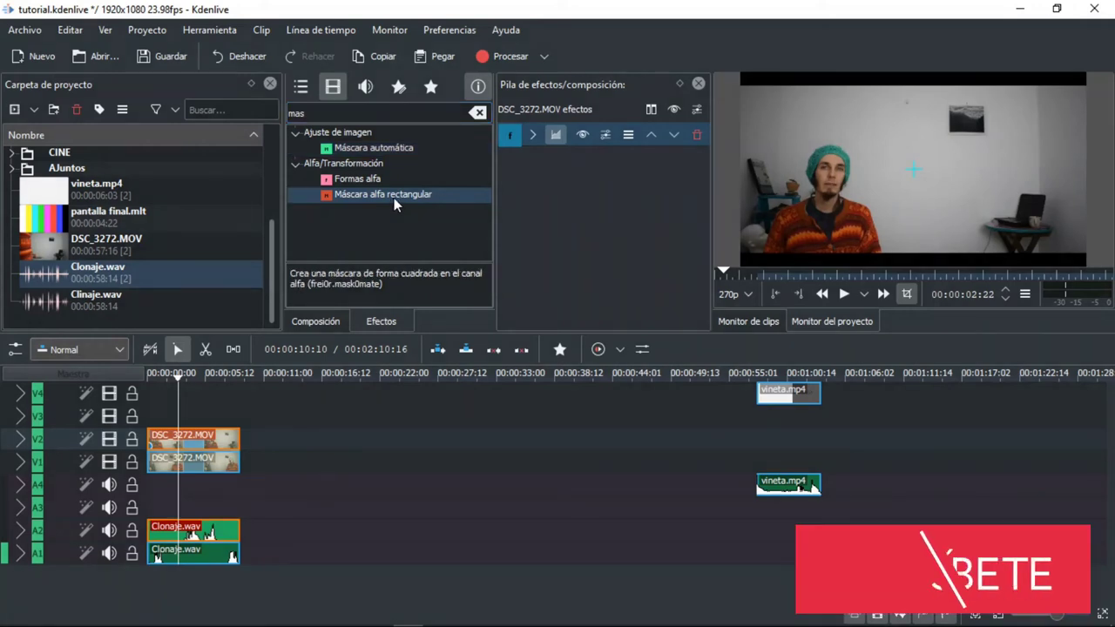
double_click(394, 198)
- Widen the effect stack and set the rectangular alpha mask's Derecha value to 500
left_click_drag(610, 319, 631, 318)
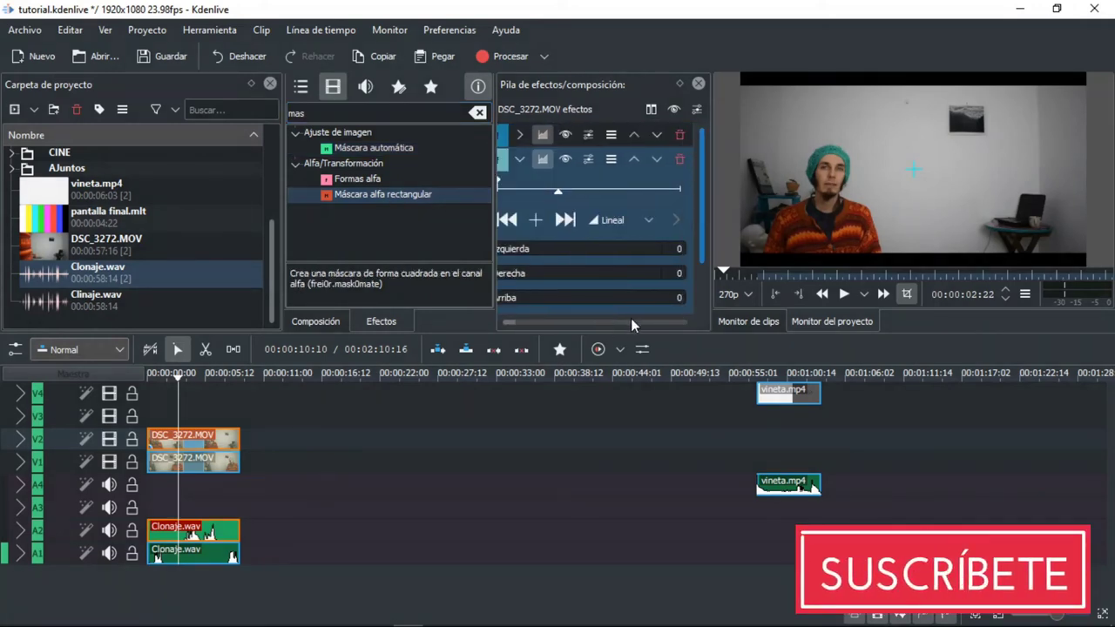
left_click_drag(495, 231, 426, 226)
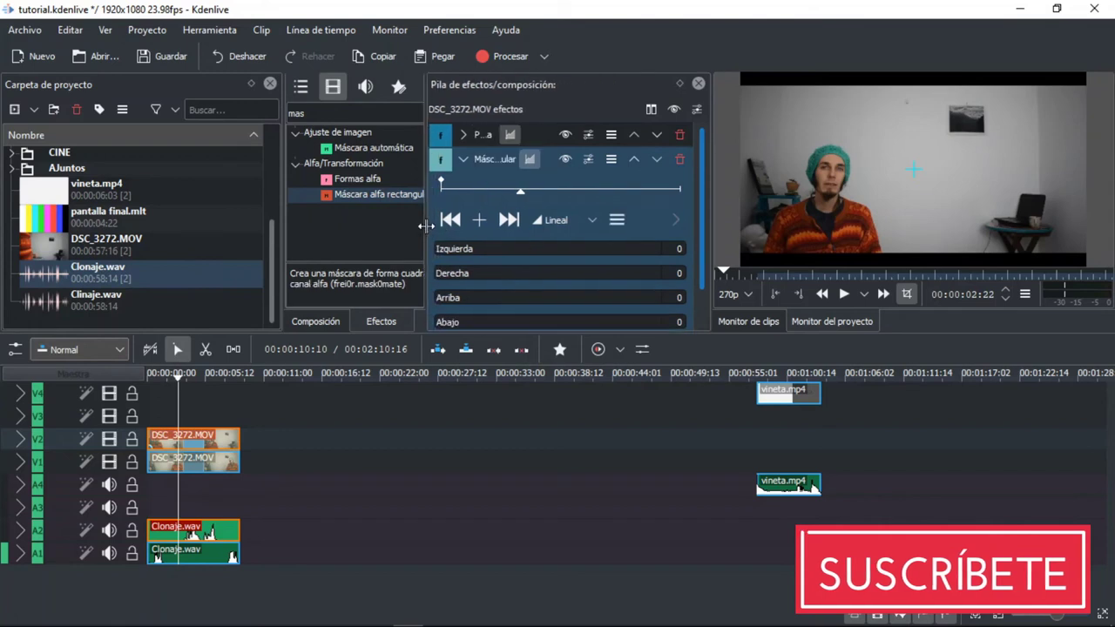
left_click_drag(709, 239, 706, 258)
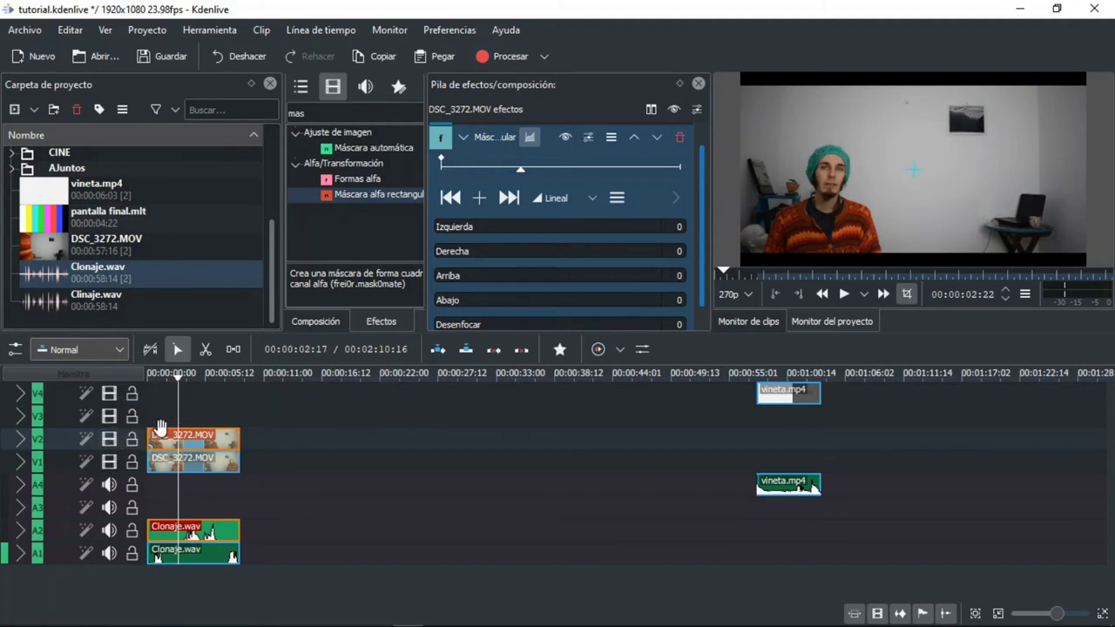
left_click(525, 260)
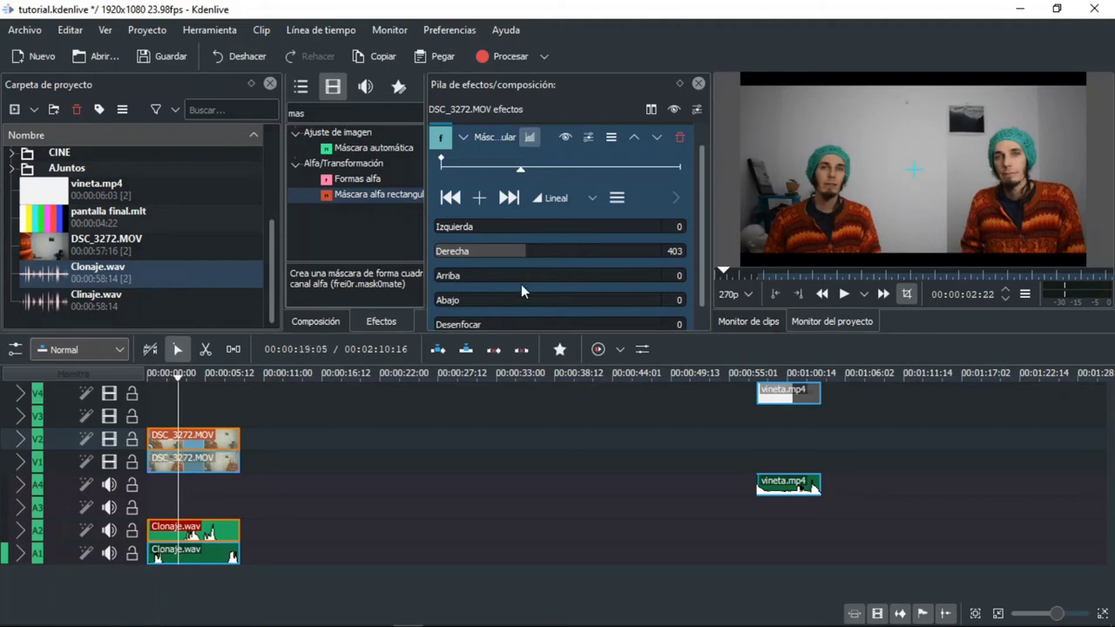
left_click(530, 251)
left_click_drag(535, 254, 551, 252)
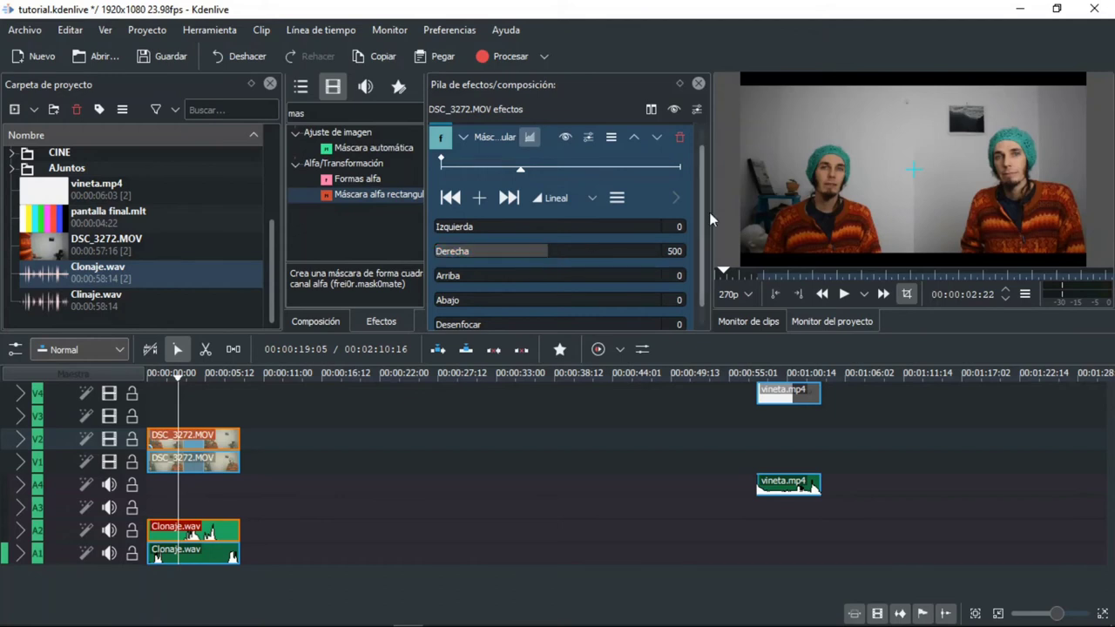
- Soften the mask's edge by setting its Desenfocar value to 79
mouse_move(700, 214)
left_mouse_down()
mouse_move(703, 199)
mouse_move(705, 228)
left_mouse_up()
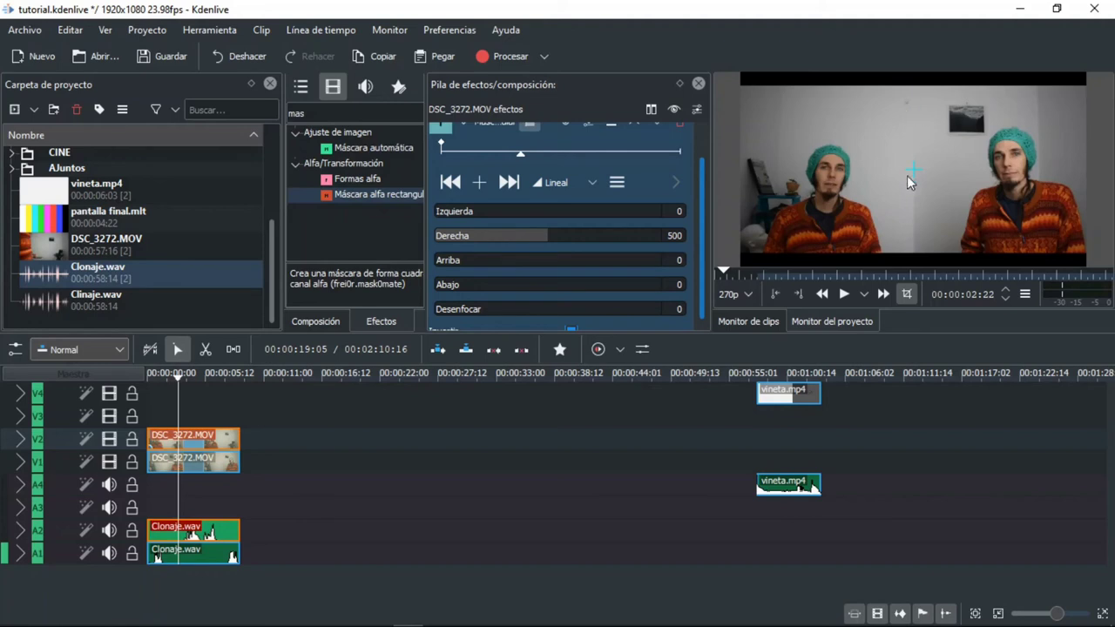
left_click_drag(705, 203, 712, 262)
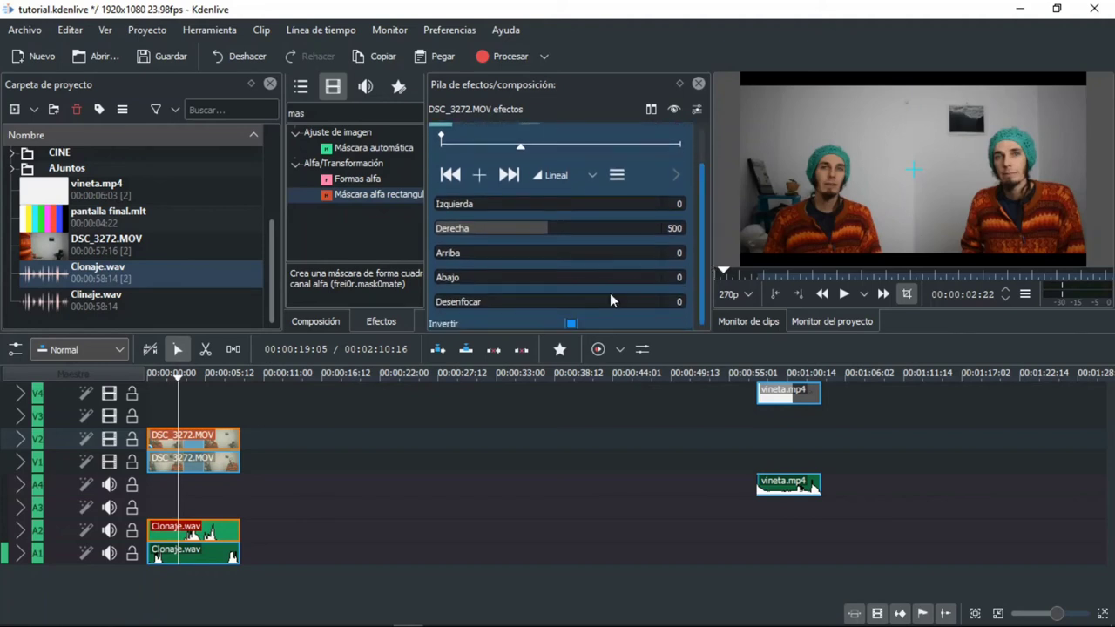
left_click(461, 307)
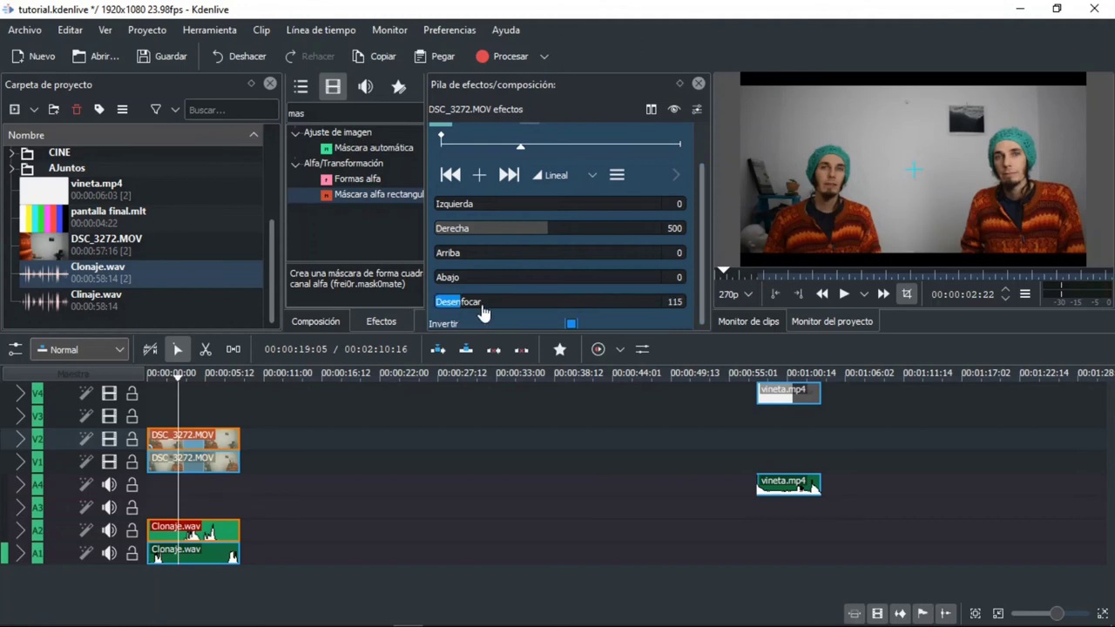
left_click(589, 307)
left_click(609, 307)
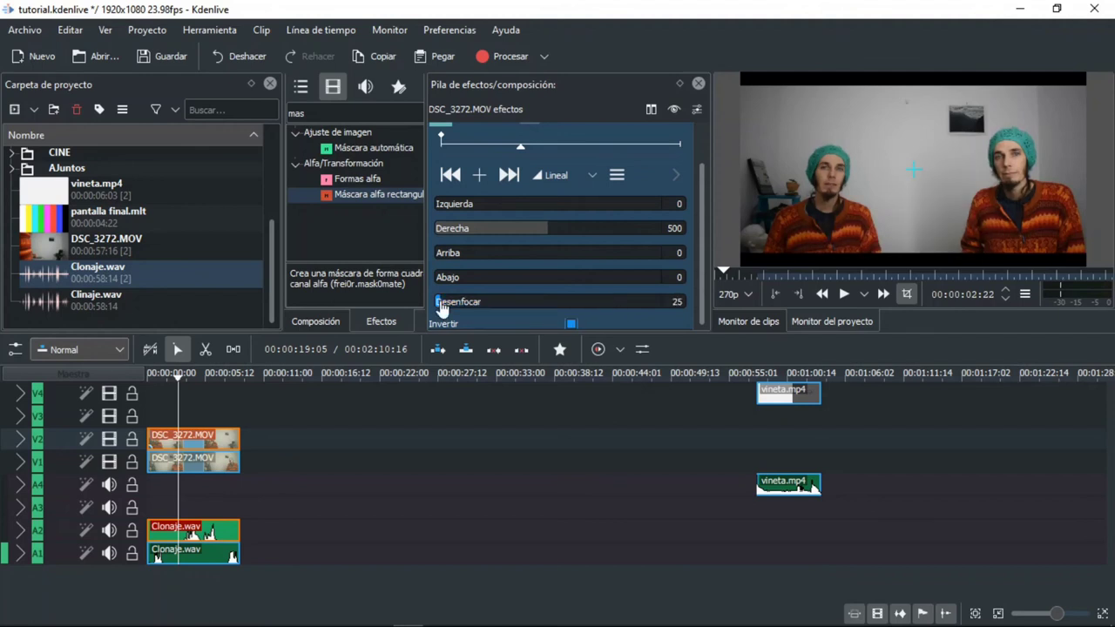
left_click_drag(441, 307, 456, 309)
left_click_drag(451, 309, 454, 313)
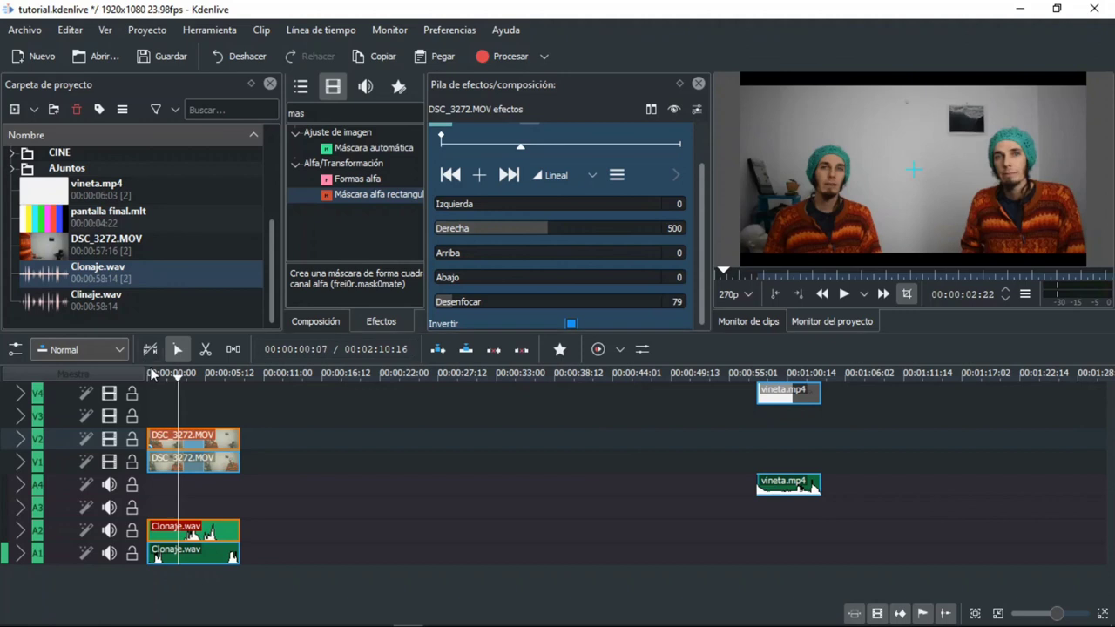
- Play the composited clips from the start of the timeline to review the clone effect
left_click(149, 375)
left_click(146, 379)
key("space")
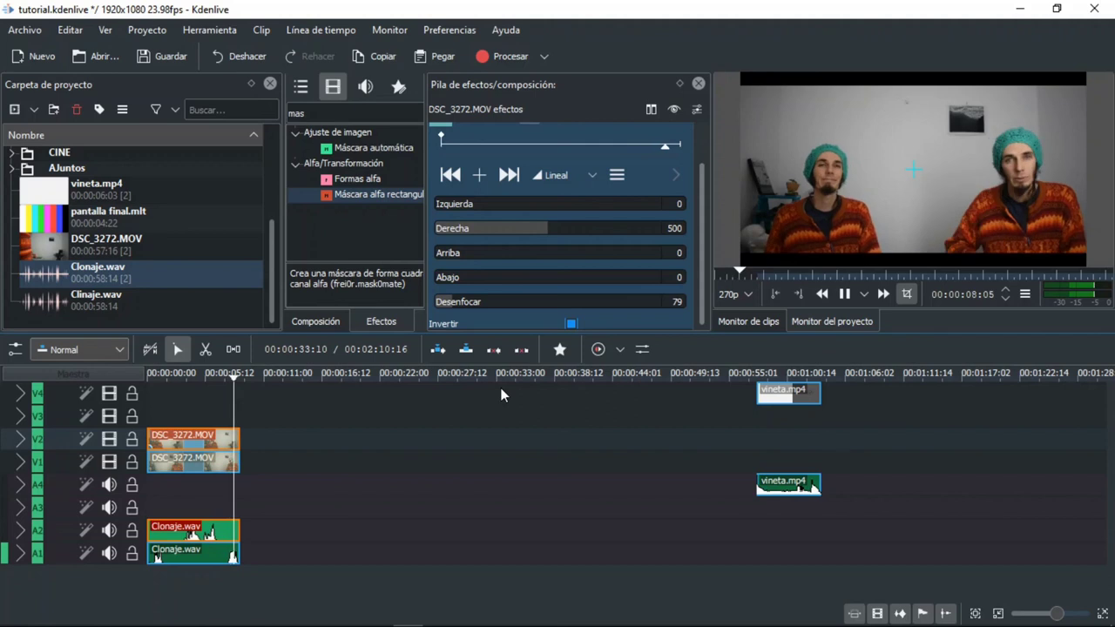
key("space")
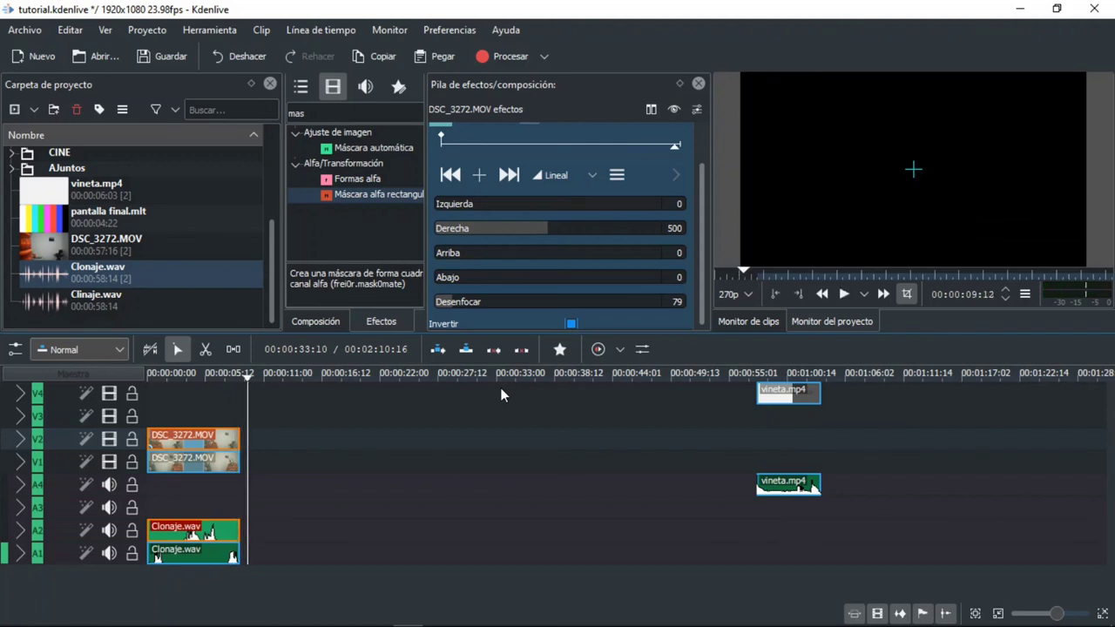